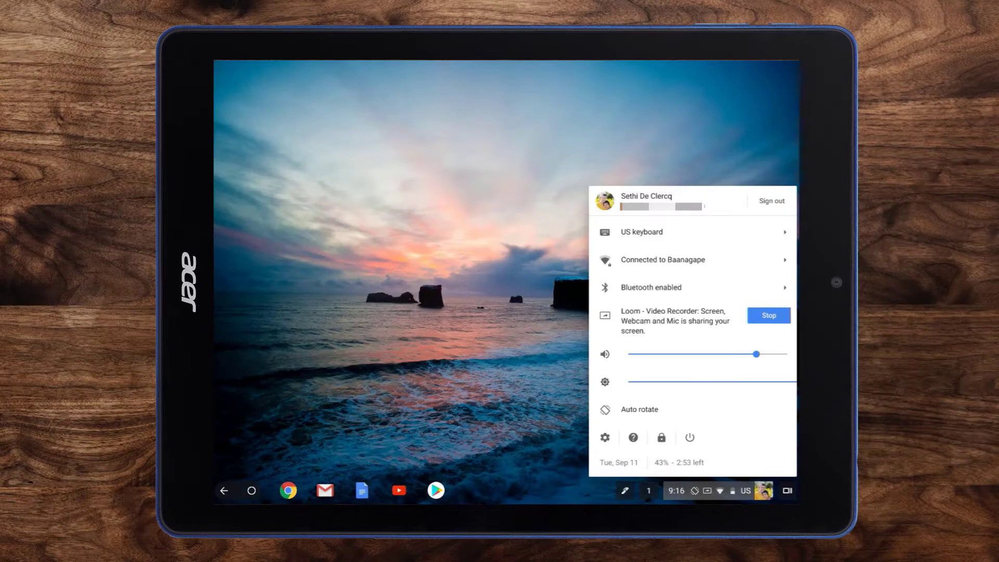
Raise the display brightness to its maximum in the system's quick settings and close them.
{"action": "mouse_move", "coordinate": [793, 382]}
{"action": "left_mouse_down"}
{"action": "mouse_move", "coordinate": [664, 381]}
{"action": "mouse_move", "coordinate": [796, 382]}
{"action": "left_mouse_up"}
{"action": "left_click", "coordinate": [717, 490]}
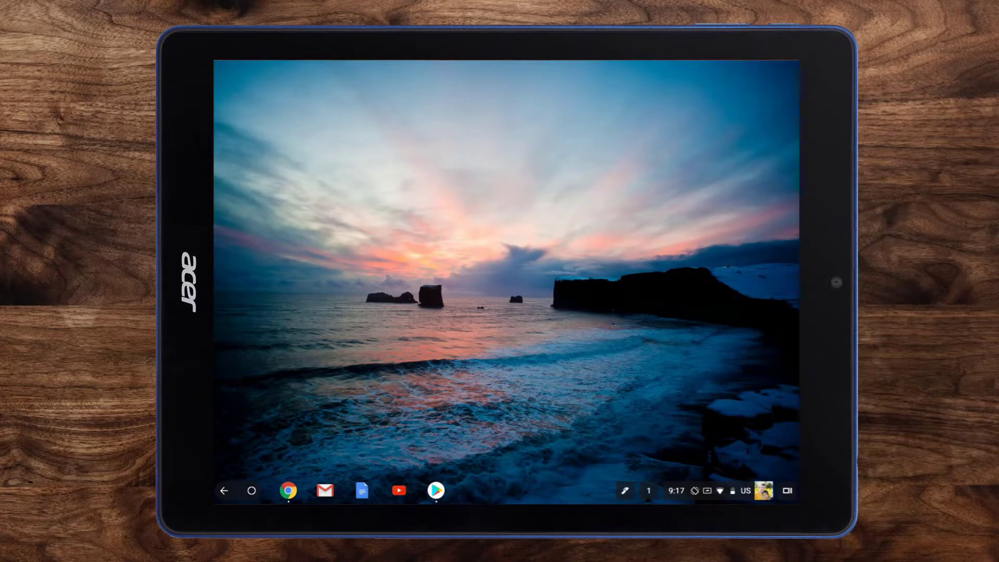
Browse the installed apps in the launcher, open Google Drive in the browser and close the leftover empty tab.
{"action": "left_click", "coordinate": [251, 491]}
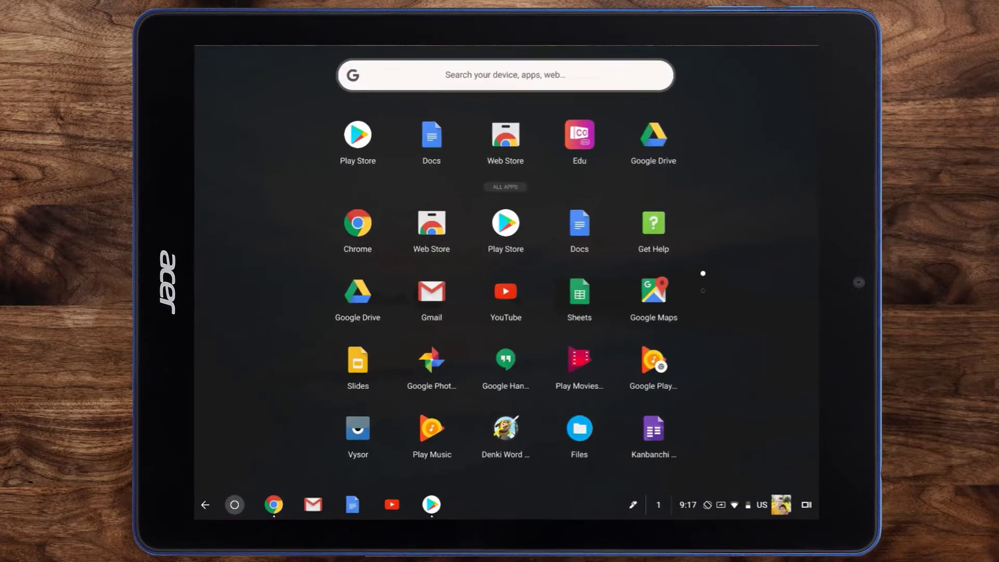
{"action": "scroll", "coordinate": [505, 333], "scroll_direction": "down", "scroll_amount": 5}
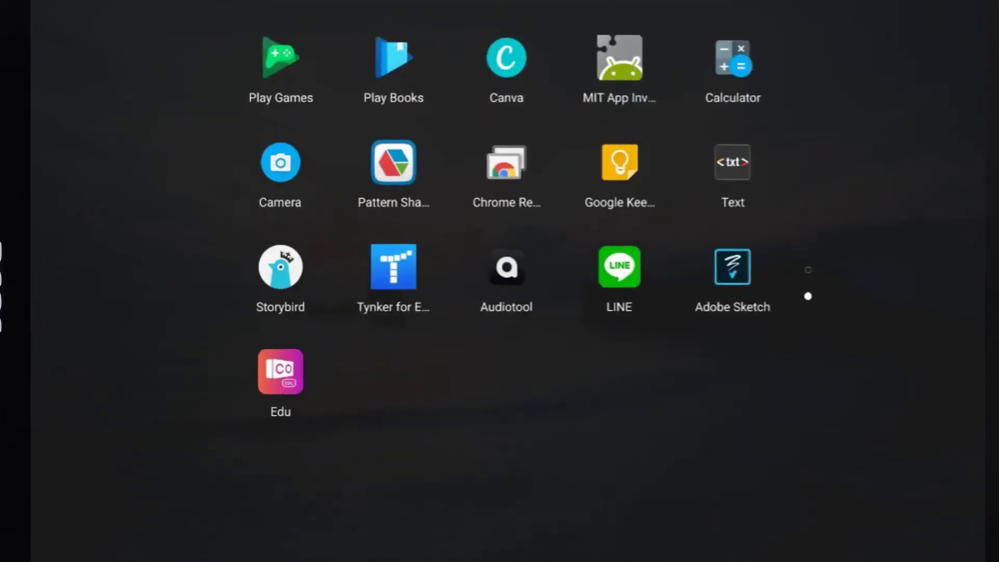
{"action": "scroll", "coordinate": [504, 281], "scroll_direction": "up", "scroll_amount": 3}
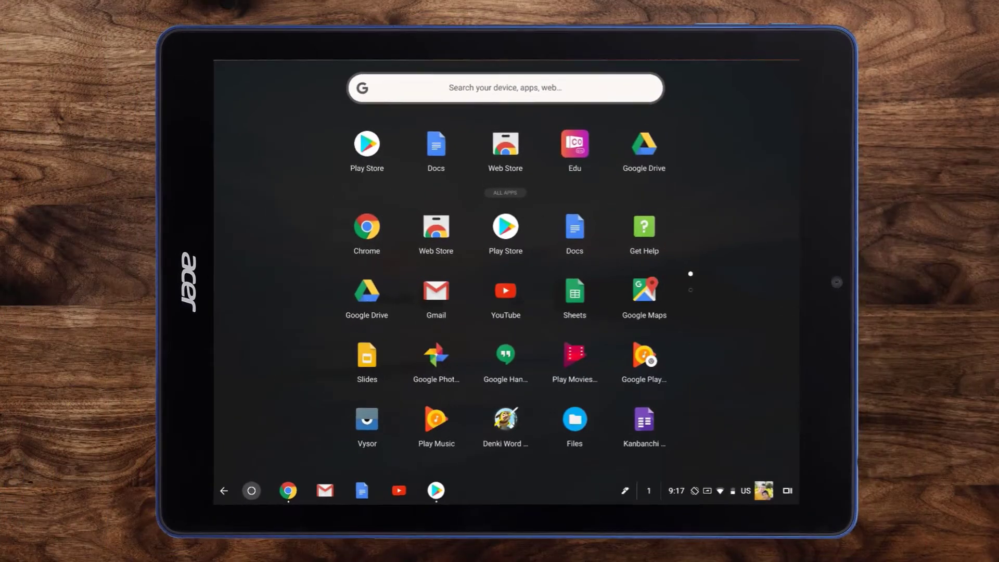
{"action": "left_click", "coordinate": [272, 297]}
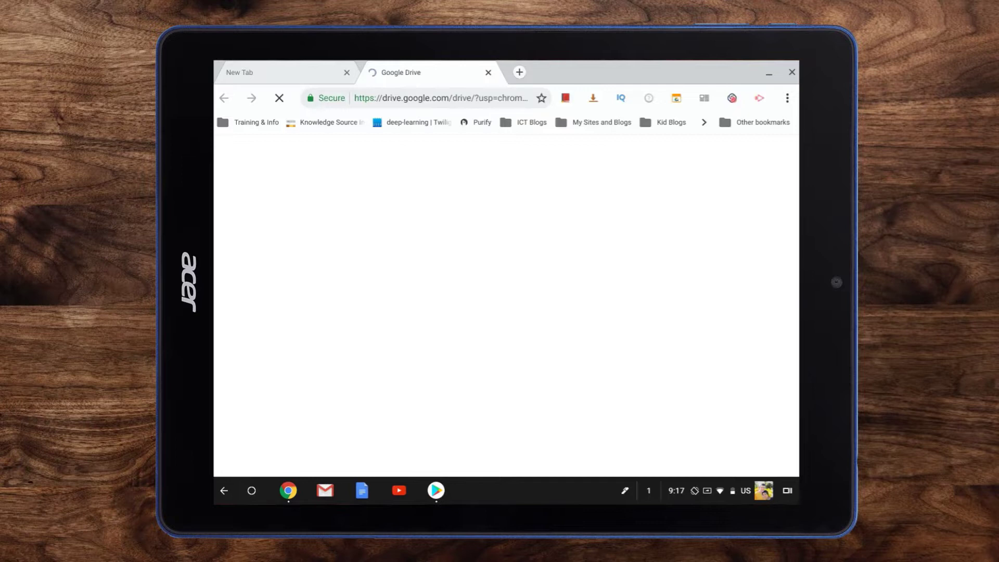
{"action": "left_click", "coordinate": [346, 72]}
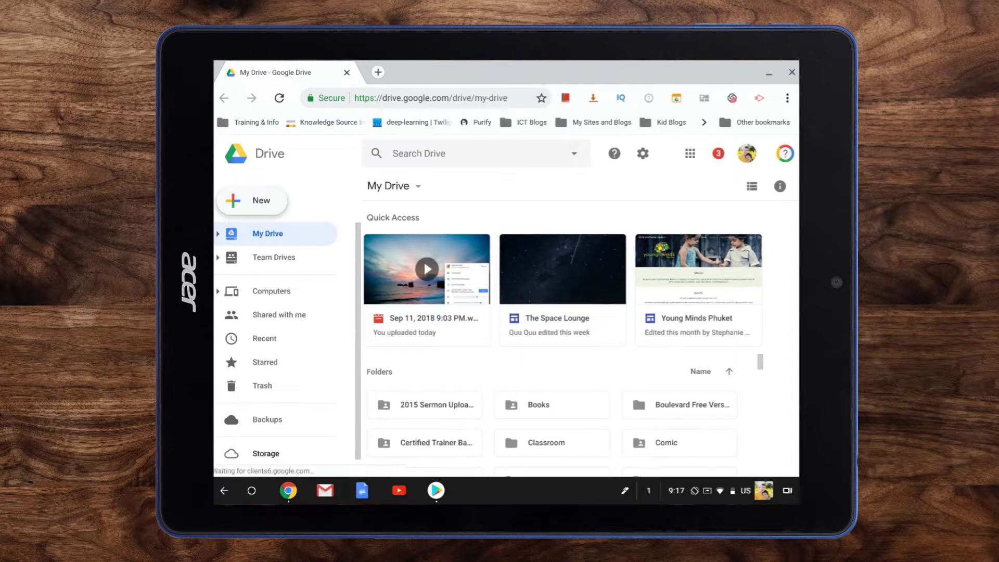
Create a new folder named "Acer demo" in My Drive.
{"action": "left_click", "coordinate": [252, 200]}
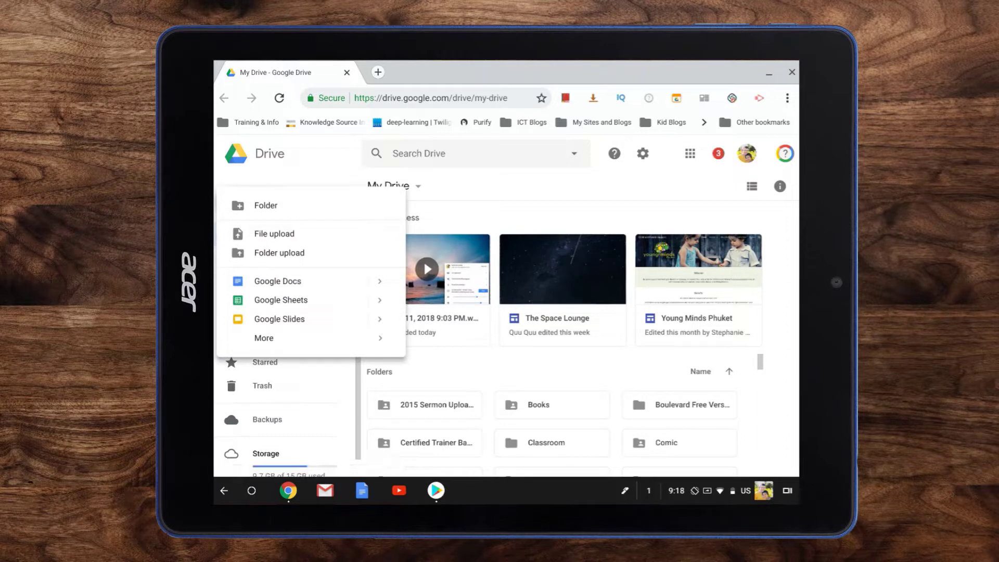
{"action": "left_click", "coordinate": [275, 234]}
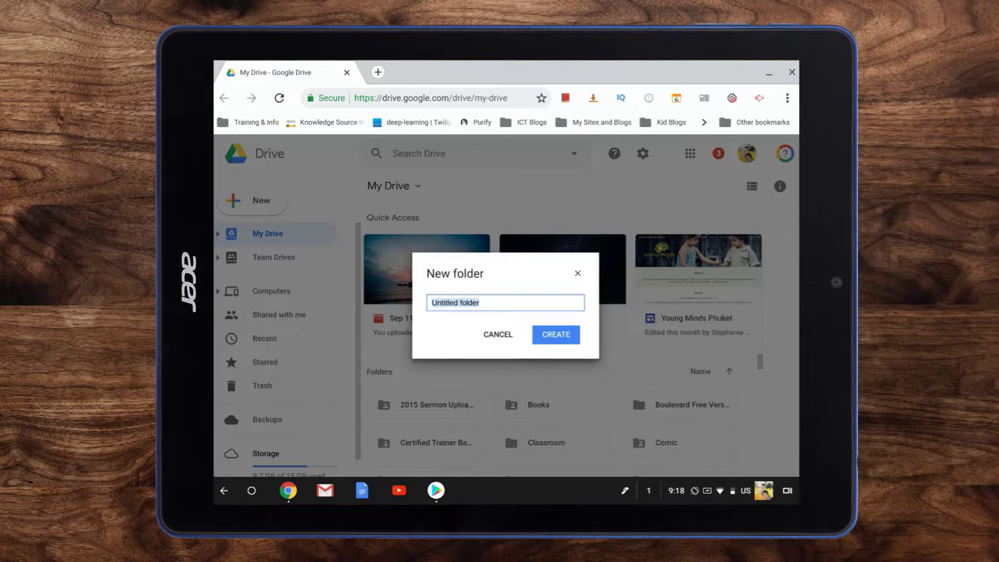
{"action": "left_click", "coordinate": [456, 302]}
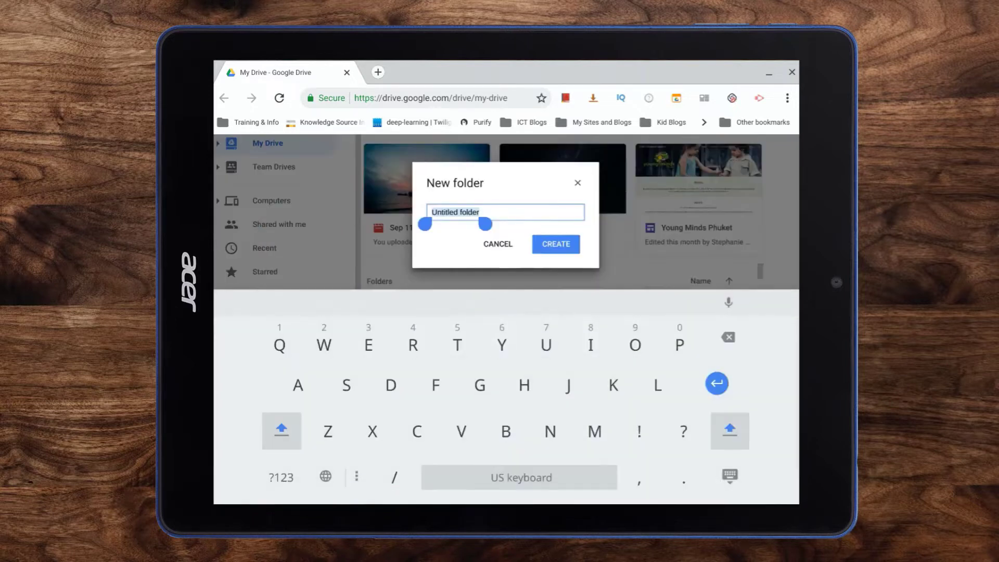
{"action": "type", "text": "Acer "}
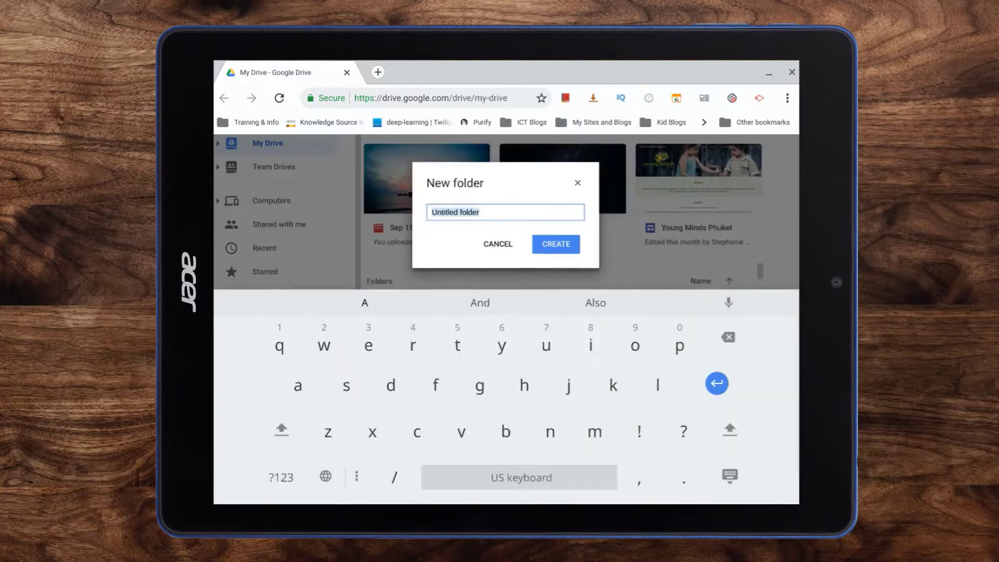
{"action": "type", "text": "demo"}
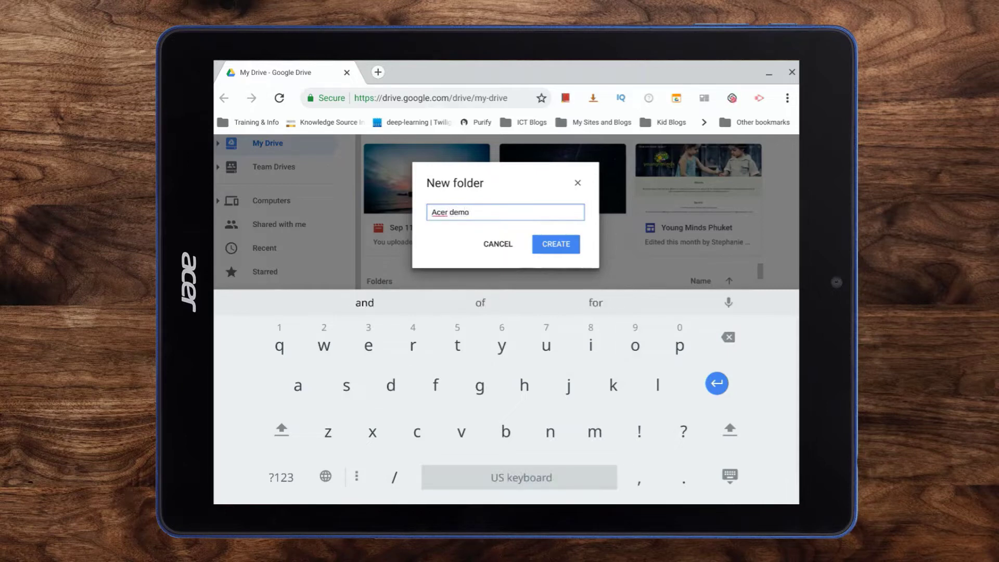
{"action": "key", "text": "Return"}
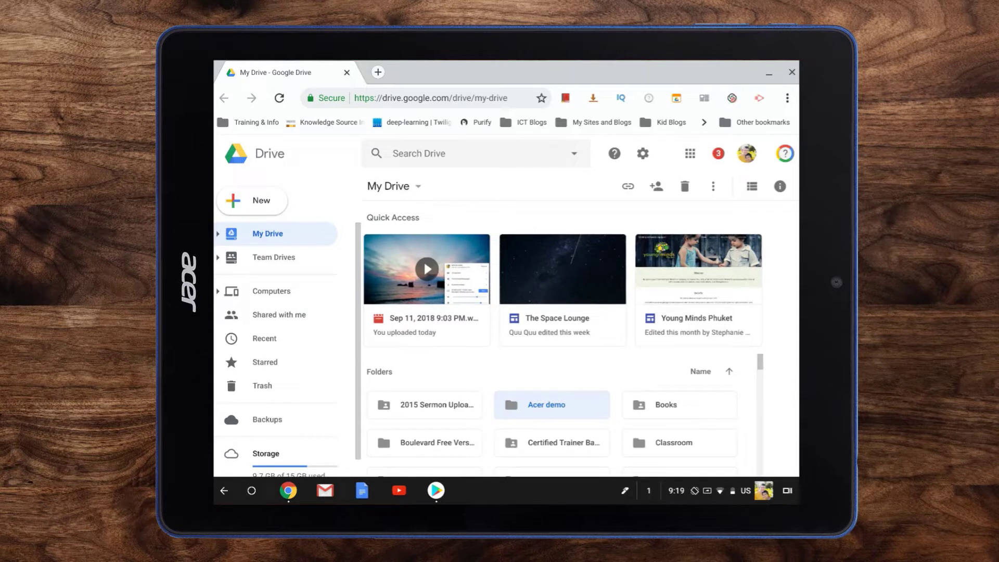
Open the Acer demo folder and create a blank Google Docs document inside it.
{"action": "double_click", "coordinate": [551, 405]}
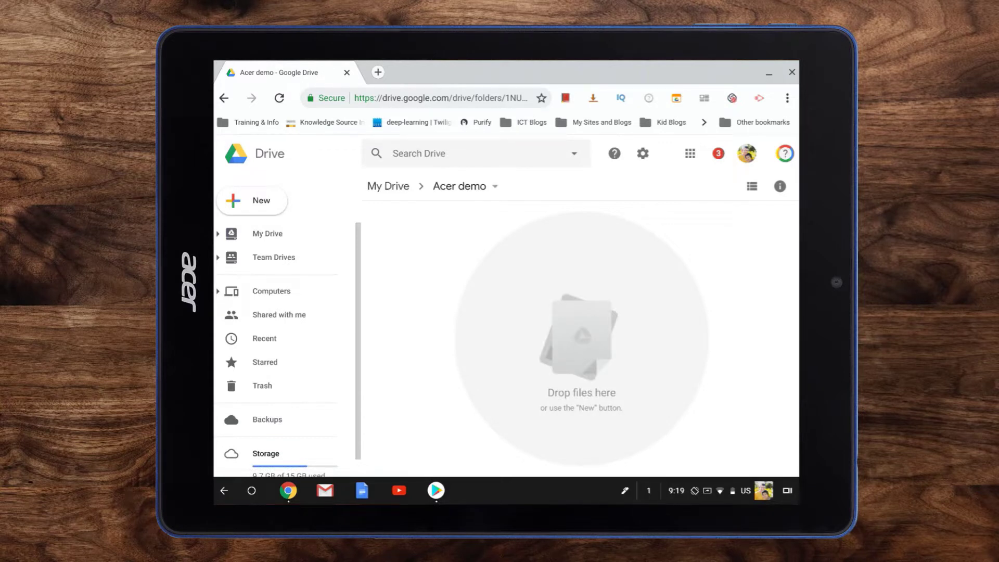
{"action": "left_click", "coordinate": [252, 201]}
{"action": "left_click", "coordinate": [277, 280]}
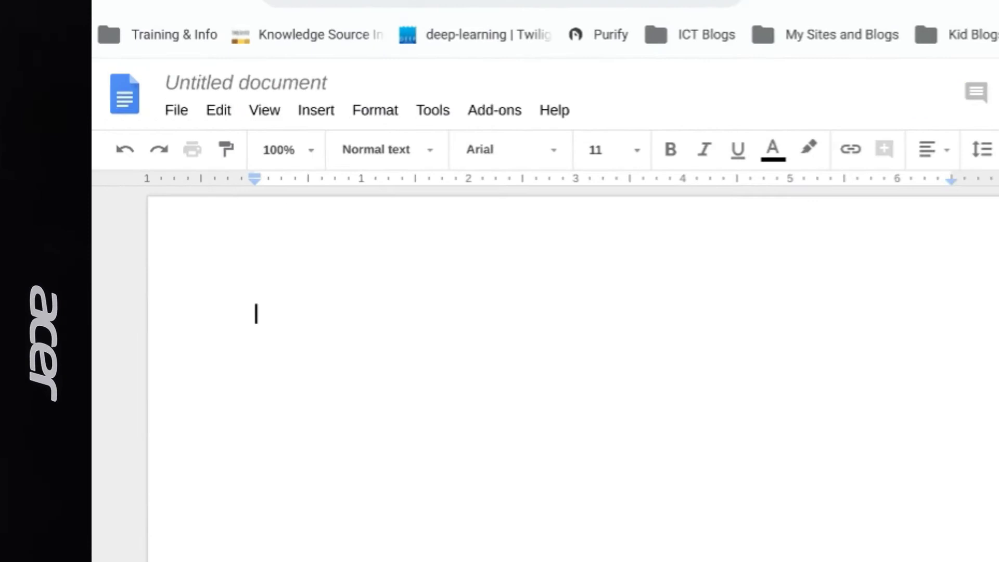
{"action": "key", "text": "ctrl+a"}
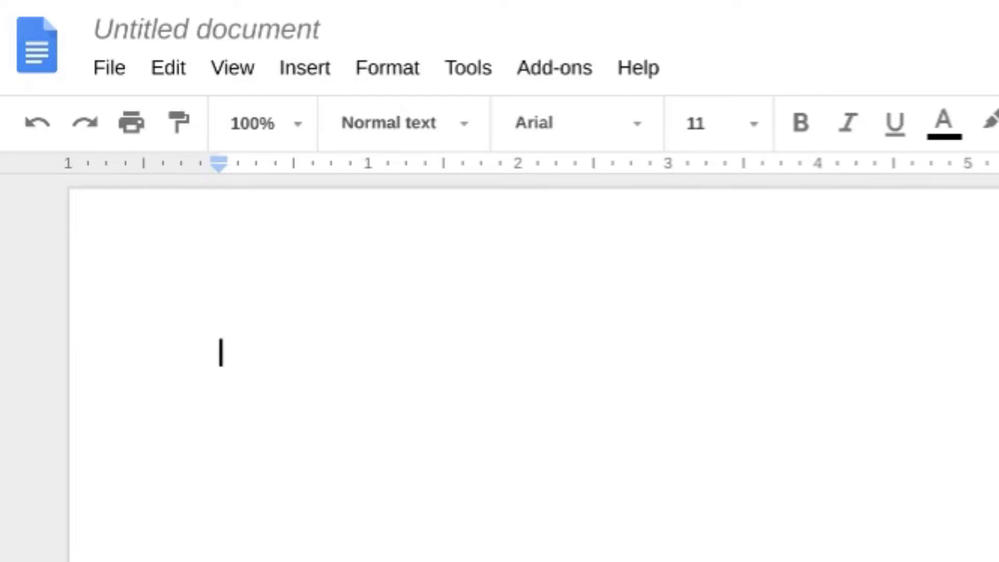
{"action": "key", "text": "ctrl+a"}
{"action": "key", "text": "BackSpace"}
Insert a new drawing in the document and sketch two rabbit ears and a round head with the Scribble line.
{"action": "key", "text": "alt+i"}
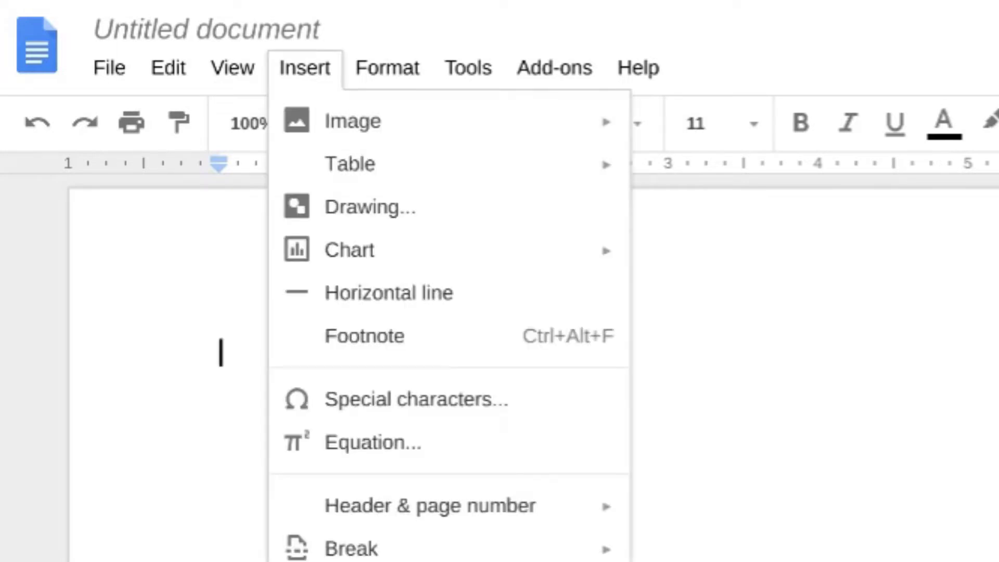
{"action": "key", "text": "d"}
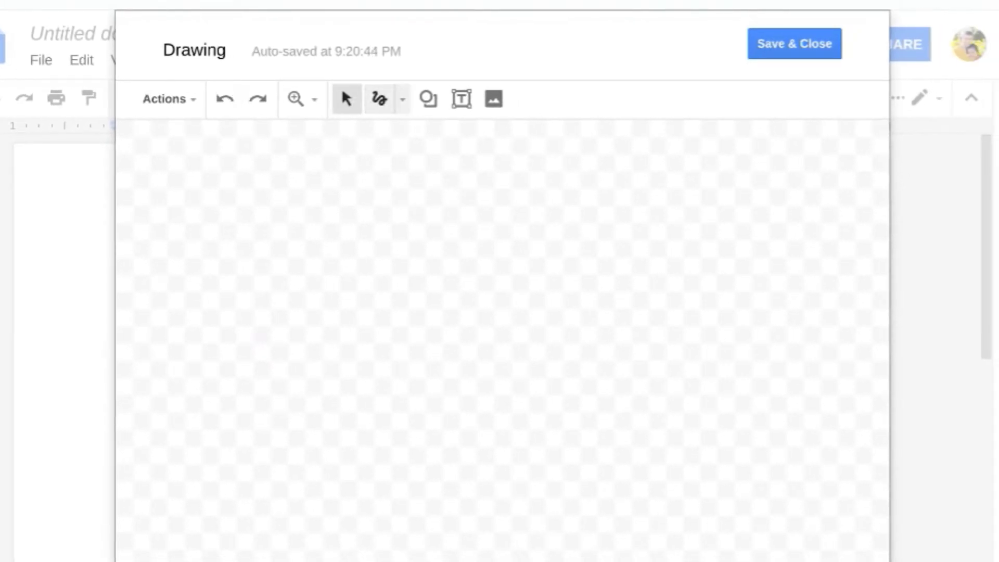
{"action": "left_click", "coordinate": [402, 99]}
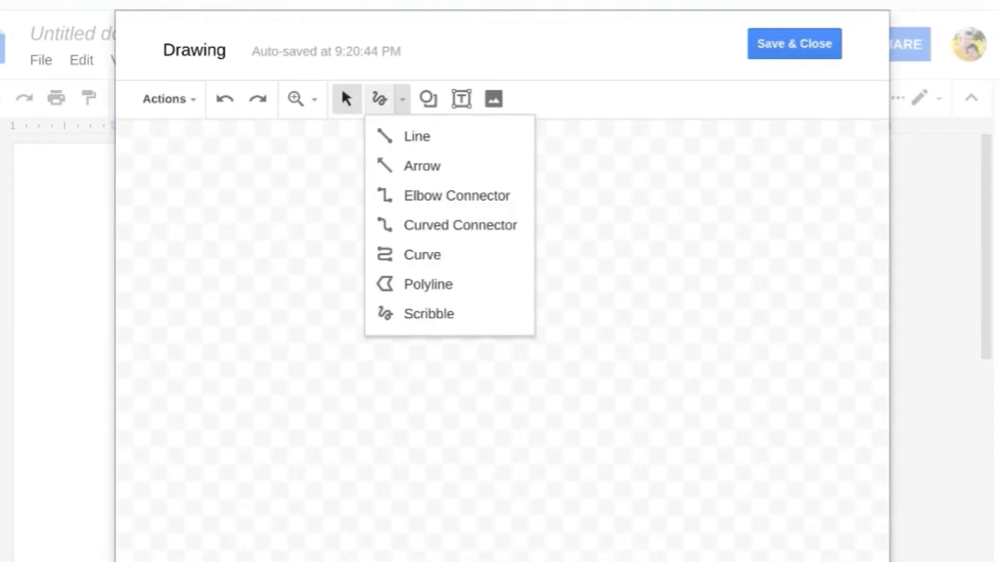
{"action": "left_click", "coordinate": [429, 313]}
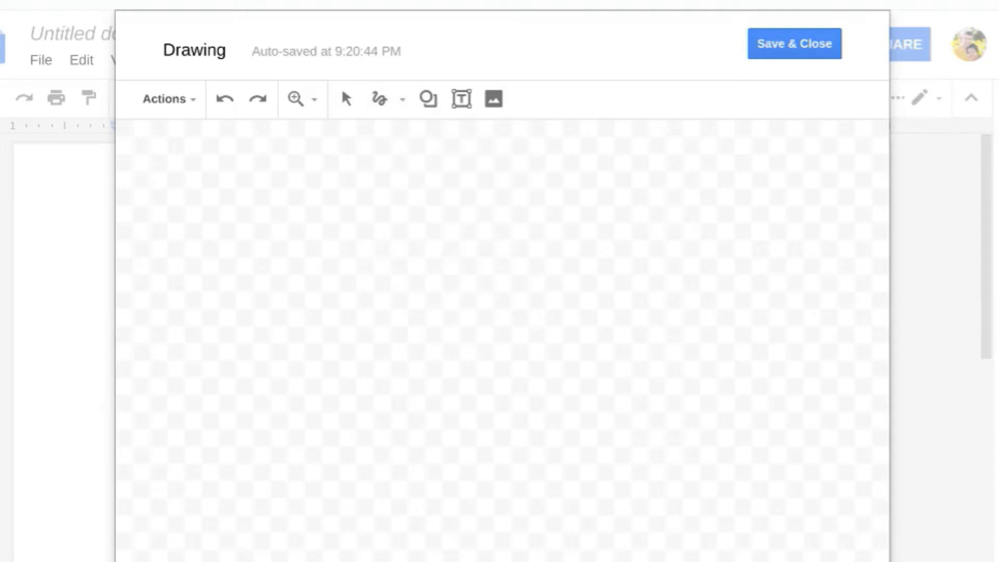
{"action": "mouse_move", "coordinate": [455, 321]}
{"action": "left_mouse_down"}
{"action": "mouse_move", "coordinate": [458, 302]}
{"action": "mouse_move", "coordinate": [376, 264]}
{"action": "mouse_move", "coordinate": [431, 331]}
{"action": "left_mouse_up"}
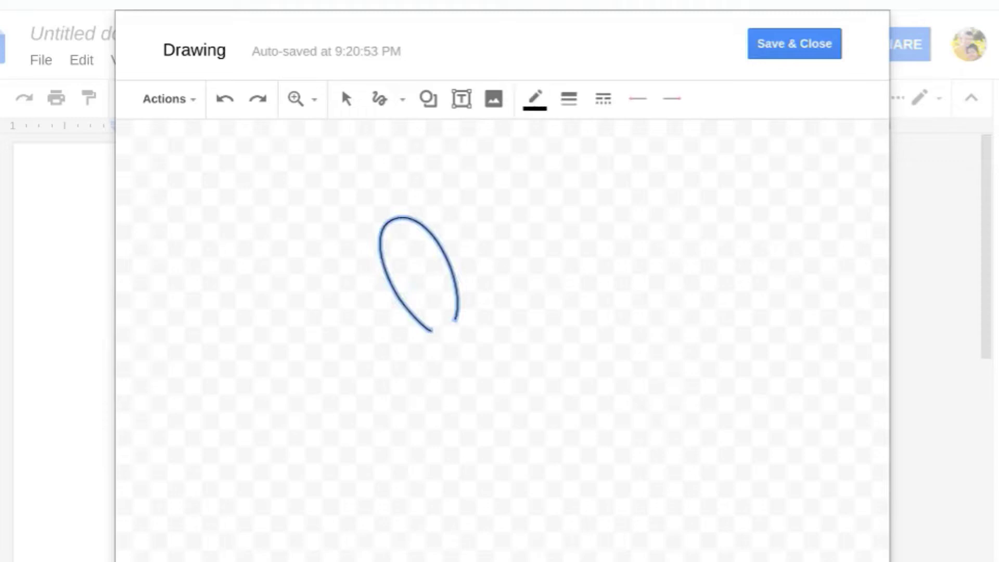
{"action": "mouse_move", "coordinate": [493, 321]}
{"action": "left_mouse_down"}
{"action": "mouse_move", "coordinate": [579, 219]}
{"action": "mouse_move", "coordinate": [515, 337]}
{"action": "left_mouse_up"}
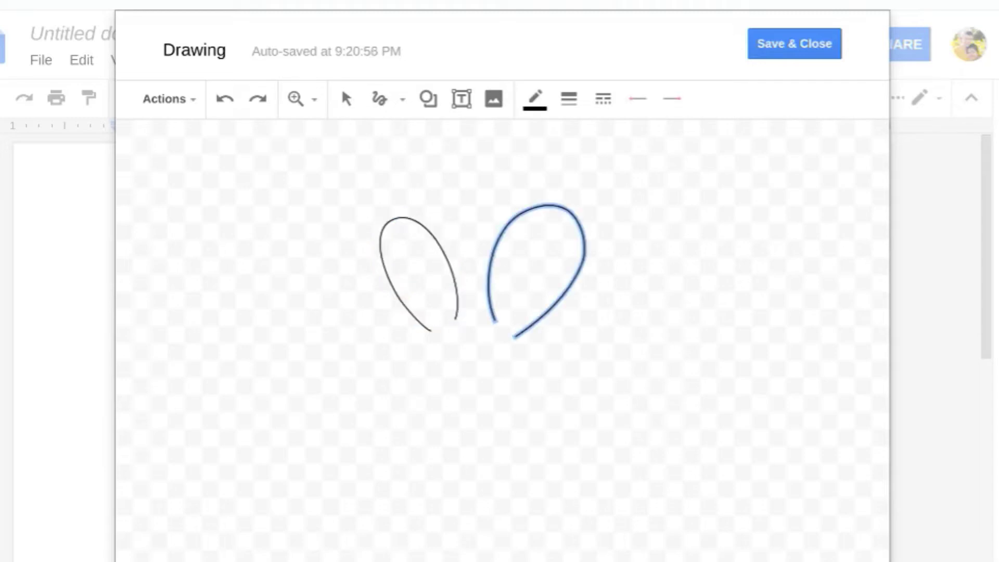
{"action": "mouse_move", "coordinate": [527, 373]}
{"action": "left_mouse_down"}
{"action": "mouse_move", "coordinate": [515, 341]}
{"action": "mouse_move", "coordinate": [416, 411]}
{"action": "mouse_move", "coordinate": [539, 388]}
{"action": "left_mouse_up"}
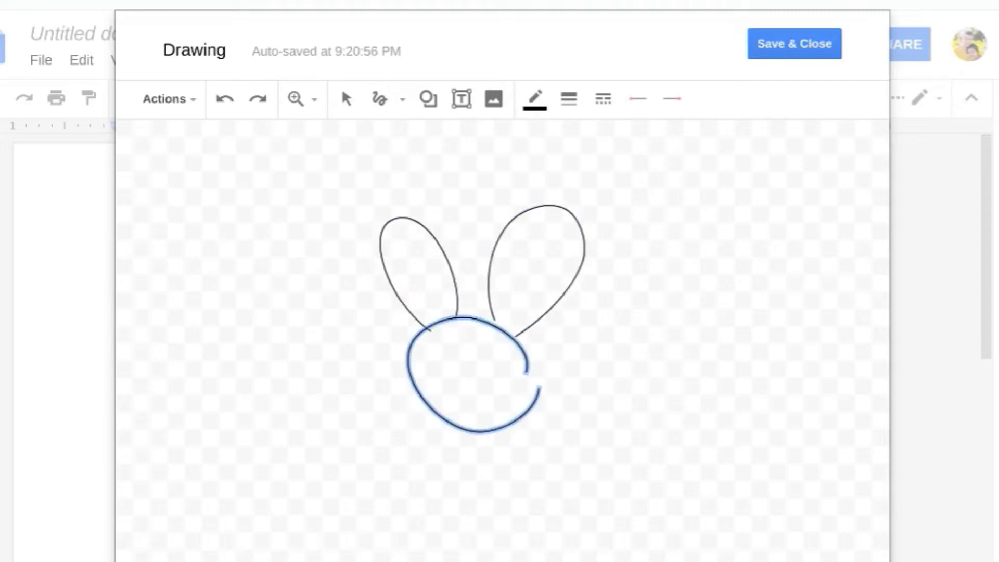
Scribble the rabbit's mouth, nose, eyes and a large rounded body, then save the drawing into the document.
{"action": "mouse_move", "coordinate": [443, 387]}
{"action": "left_mouse_down"}
{"action": "mouse_move", "coordinate": [507, 383]}
{"action": "mouse_move", "coordinate": [482, 379]}
{"action": "mouse_move", "coordinate": [491, 368]}
{"action": "mouse_move", "coordinate": [460, 365]}
{"action": "mouse_move", "coordinate": [451, 349]}
{"action": "mouse_move", "coordinate": [497, 354]}
{"action": "left_mouse_up"}
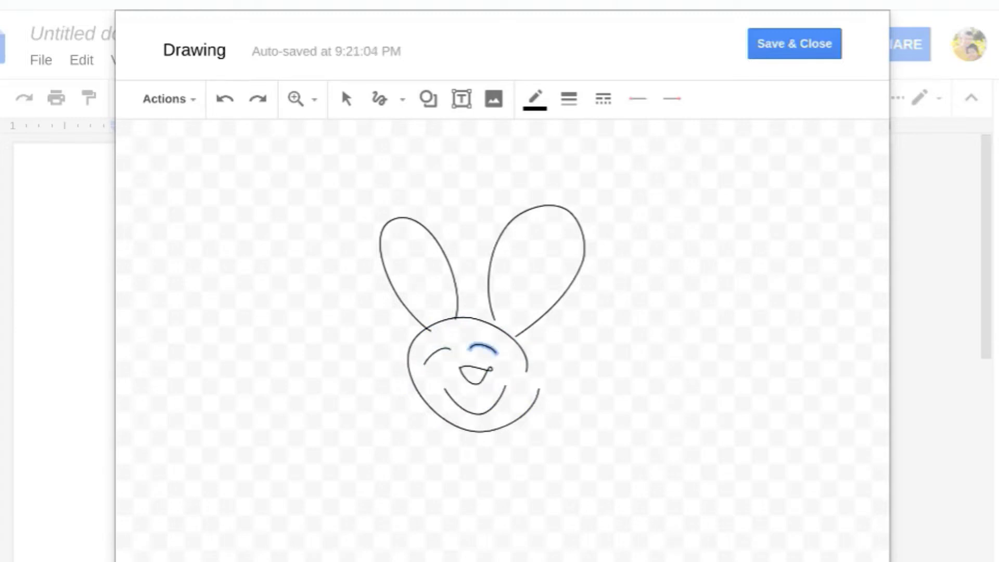
{"action": "mouse_move", "coordinate": [538, 394]}
{"action": "left_mouse_down"}
{"action": "mouse_move", "coordinate": [620, 344]}
{"action": "mouse_move", "coordinate": [596, 529]}
{"action": "mouse_move", "coordinate": [510, 425]}
{"action": "left_mouse_up"}
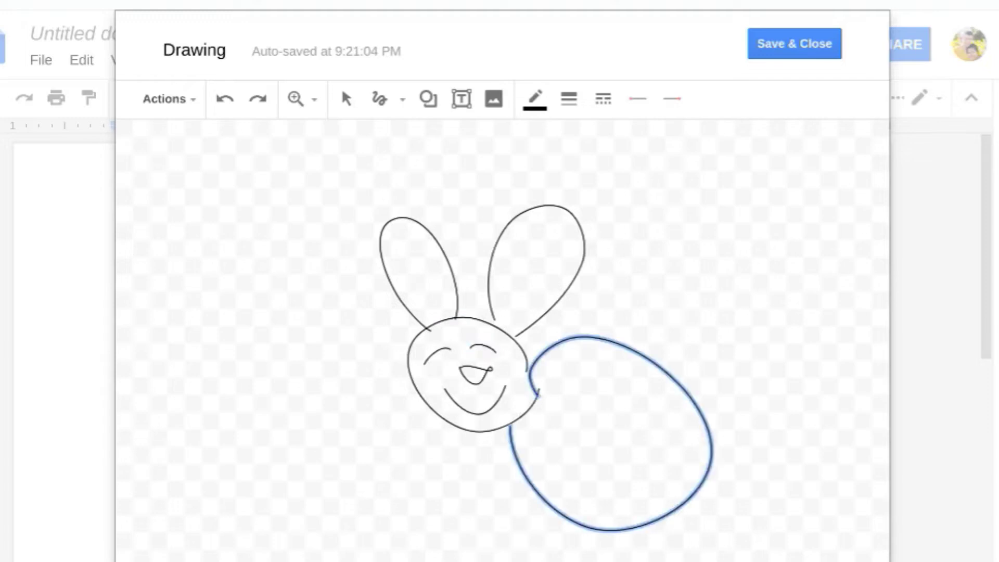
{"action": "left_click", "coordinate": [794, 44]}
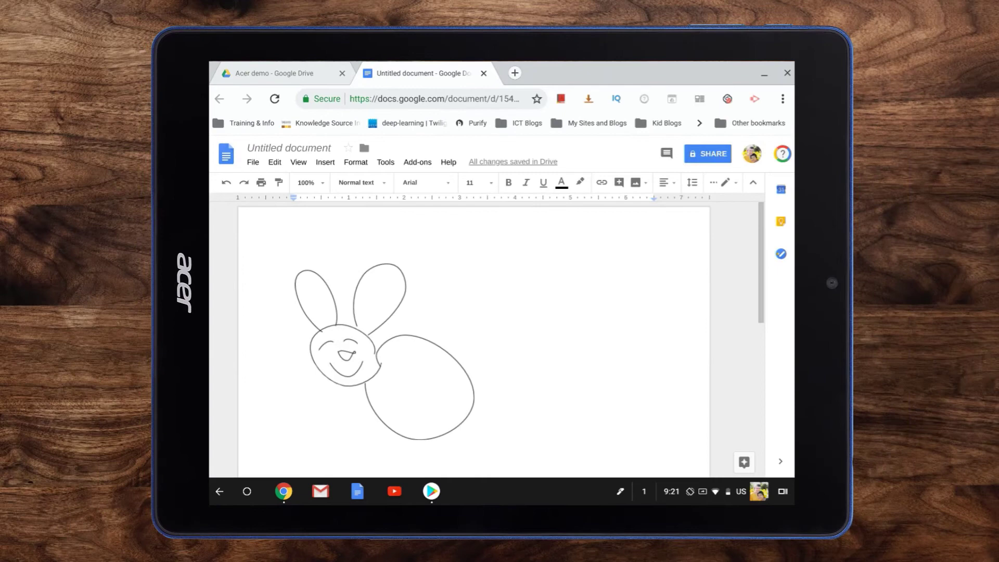
Center the rabbit drawing horizontally on the document page and deselect it.
{"action": "left_click", "coordinate": [385, 351]}
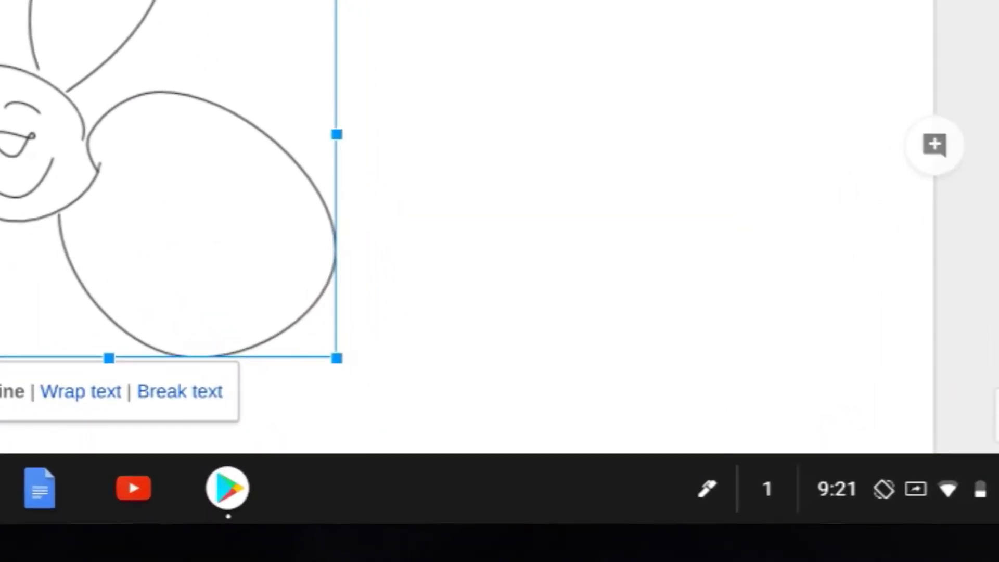
{"action": "key", "text": "ctrl+shift+e"}
{"action": "left_click", "coordinate": [568, 350]}
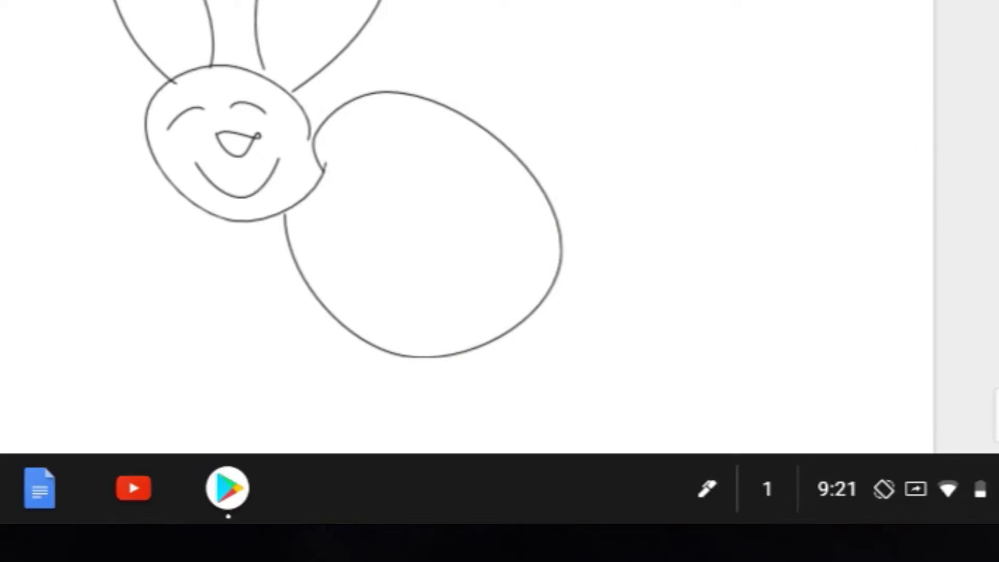
Create a new note from the stylus tools and handwrite "testing the stylus" on it with the pen.
{"action": "left_click", "coordinate": [706, 488]}
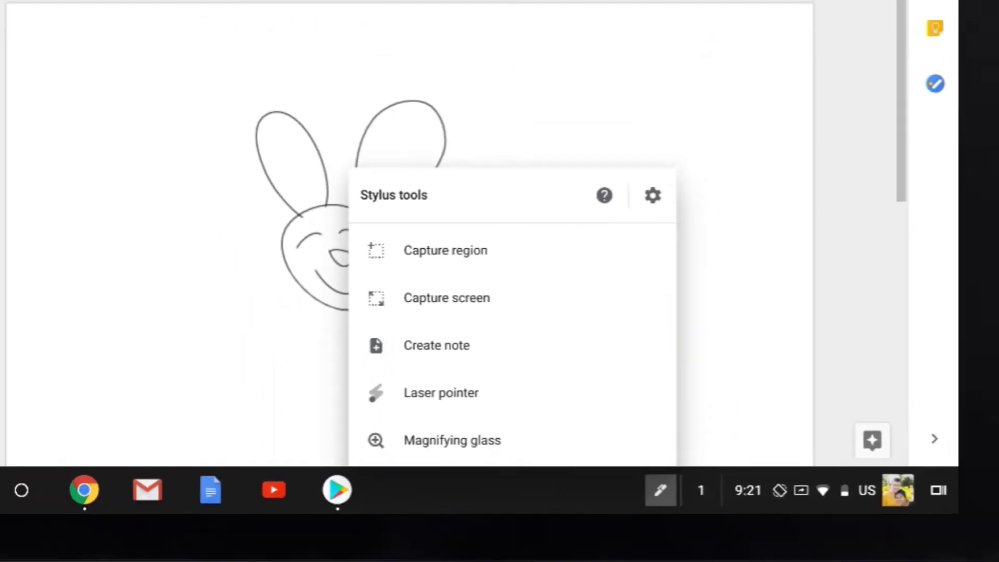
{"action": "left_click", "coordinate": [375, 273]}
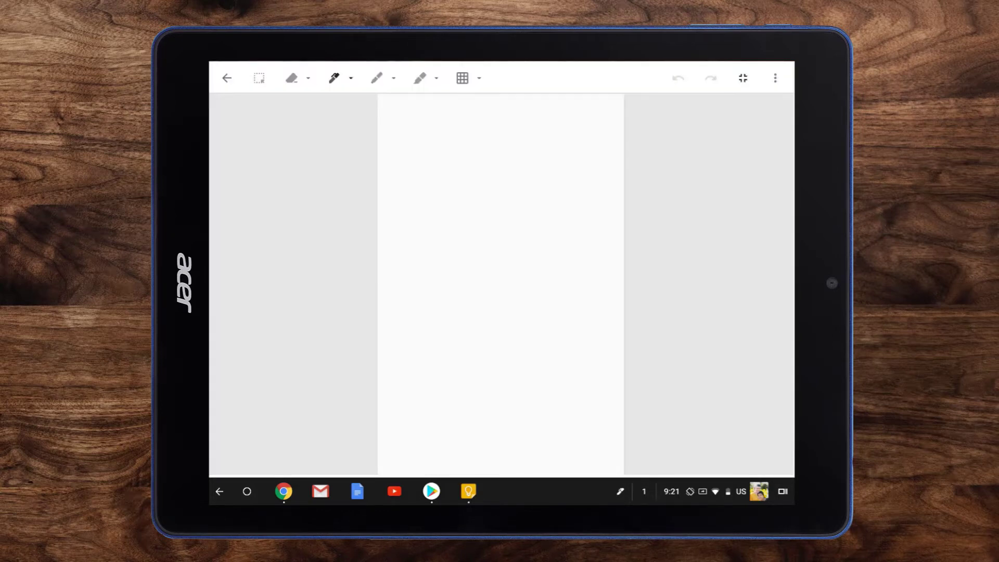
{"action": "mouse_move", "coordinate": [425, 257]}
{"action": "left_mouse_down"}
{"action": "mouse_move", "coordinate": [439, 308]}
{"action": "mouse_move", "coordinate": [438, 267]}
{"action": "mouse_move", "coordinate": [464, 298]}
{"action": "mouse_move", "coordinate": [469, 242]}
{"action": "left_mouse_up"}
{"action": "mouse_move", "coordinate": [474, 286]}
{"action": "left_mouse_down"}
{"action": "mouse_move", "coordinate": [484, 251]}
{"action": "mouse_move", "coordinate": [502, 257]}
{"action": "mouse_move", "coordinate": [545, 245]}
{"action": "left_mouse_up"}
{"action": "mouse_move", "coordinate": [552, 198]}
{"action": "left_mouse_down"}
{"action": "mouse_move", "coordinate": [557, 247]}
{"action": "mouse_move", "coordinate": [574, 228]}
{"action": "mouse_move", "coordinate": [604, 223]}
{"action": "left_mouse_up"}
{"action": "mouse_move", "coordinate": [424, 362]}
{"action": "left_mouse_down"}
{"action": "mouse_move", "coordinate": [453, 372]}
{"action": "mouse_move", "coordinate": [444, 401]}
{"action": "mouse_move", "coordinate": [484, 348]}
{"action": "mouse_move", "coordinate": [489, 371]}
{"action": "left_mouse_up"}
{"action": "left_click_drag", "start_coordinate": [490, 388], "coordinate": [452, 402]}
{"action": "left_click_drag", "start_coordinate": [476, 307], "coordinate": [487, 366]}
{"action": "mouse_move", "coordinate": [493, 312]}
{"action": "left_mouse_down"}
{"action": "mouse_move", "coordinate": [503, 359]}
{"action": "mouse_move", "coordinate": [527, 345]}
{"action": "left_mouse_up"}
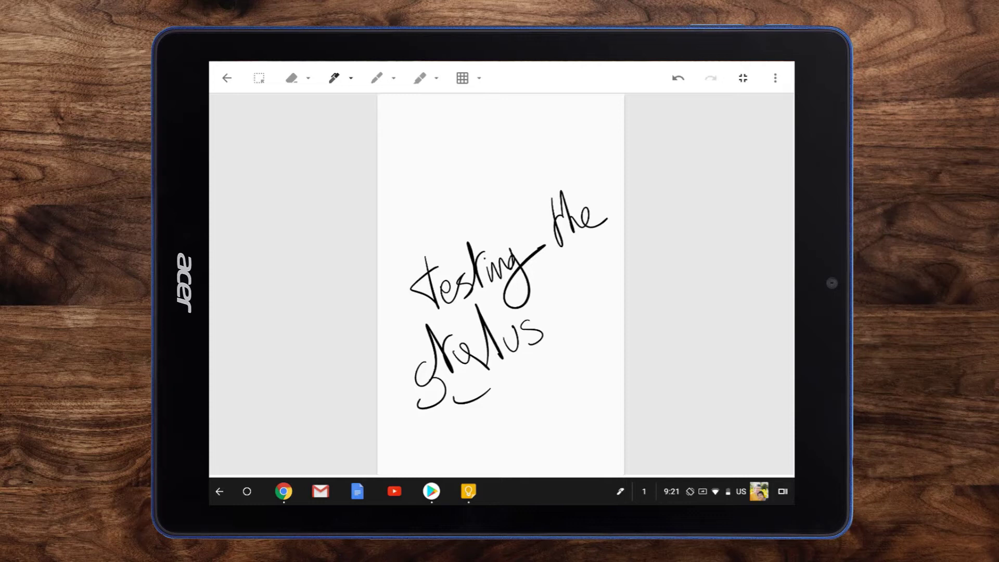
{"action": "left_click", "coordinate": [774, 77]}
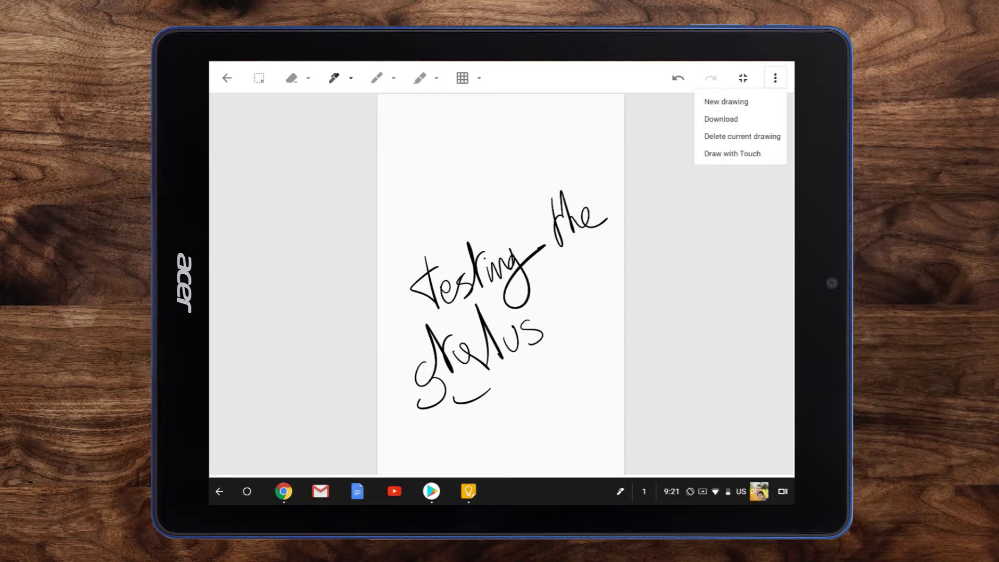
{"action": "left_click", "coordinate": [774, 78]}
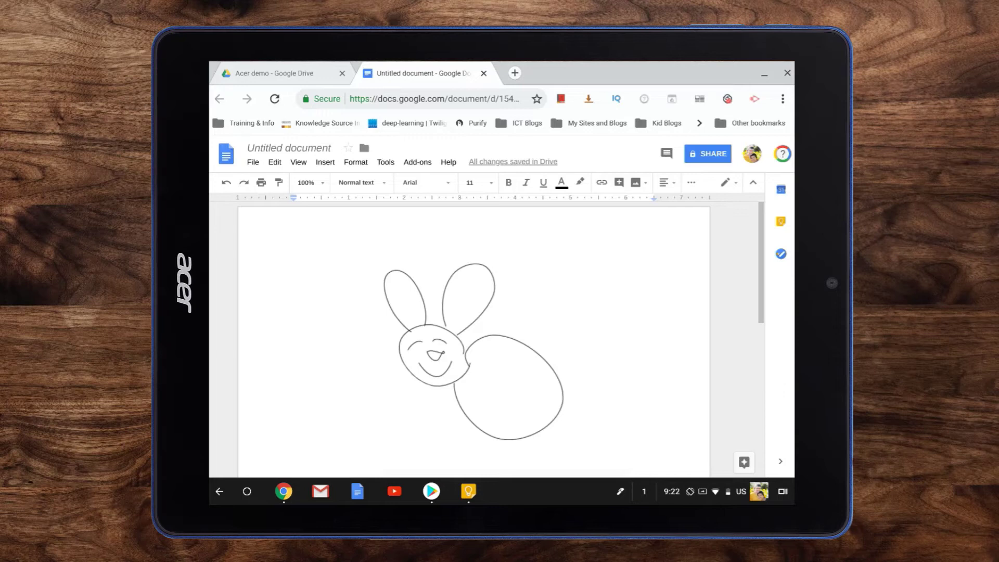
Paste the handwritten stylus note into the document after the rabbit drawing.
{"action": "left_click", "coordinate": [274, 163]}
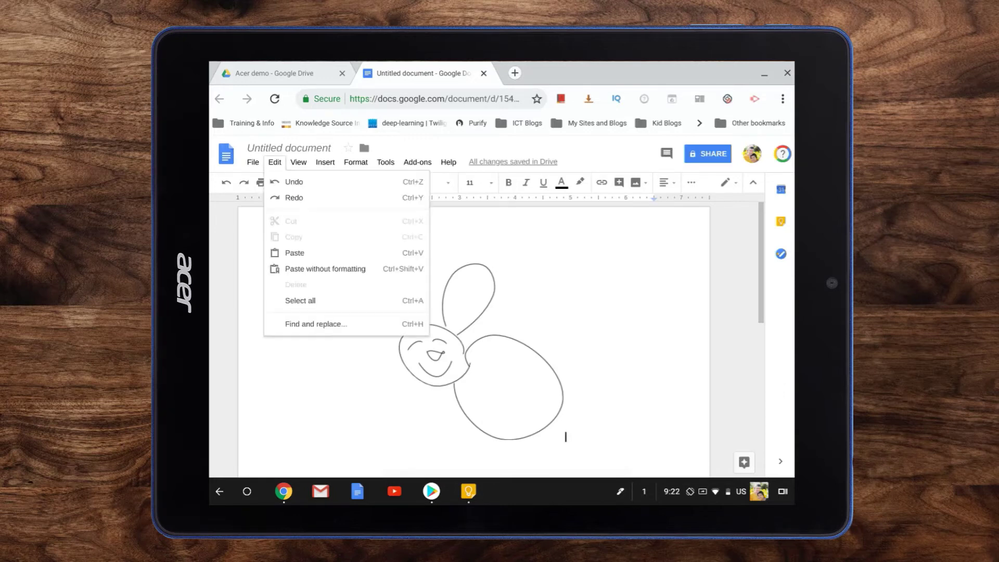
{"action": "key", "text": "ctrl+v"}
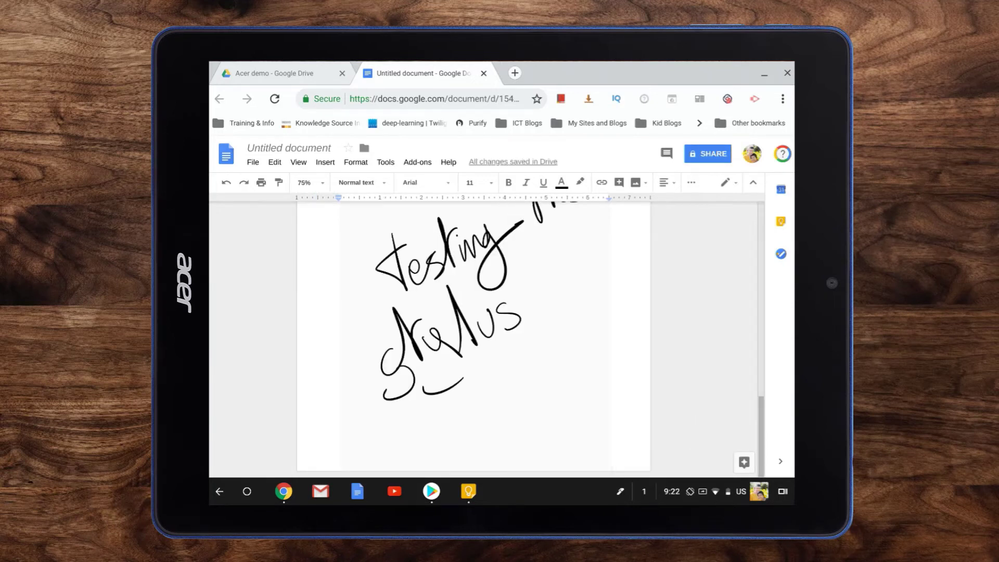
{"action": "left_click_drag", "start_coordinate": [760, 436], "coordinate": [761, 436]}
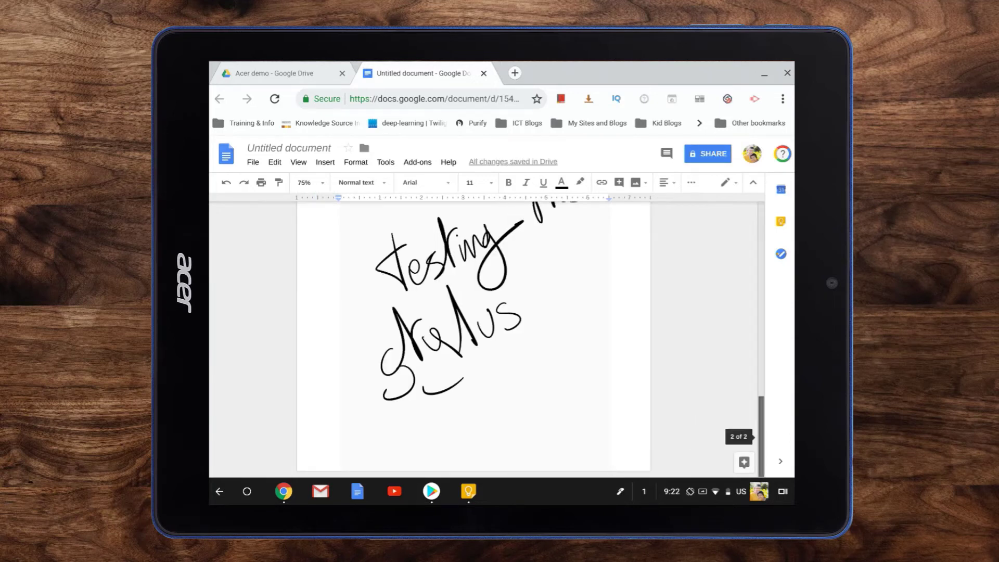
Shrink the pasted handwritten note image proportionally so it takes up less of the second page, and deselect it.
{"action": "left_click", "coordinate": [473, 338]}
{"action": "left_click_drag", "start_coordinate": [609, 451], "coordinate": [501, 282]}
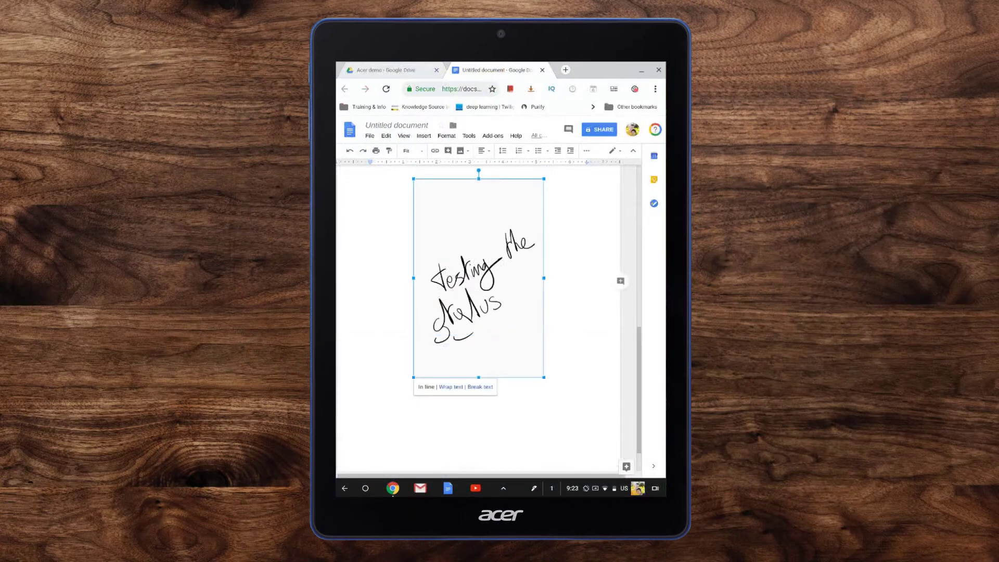
{"action": "left_click", "coordinate": [484, 426]}
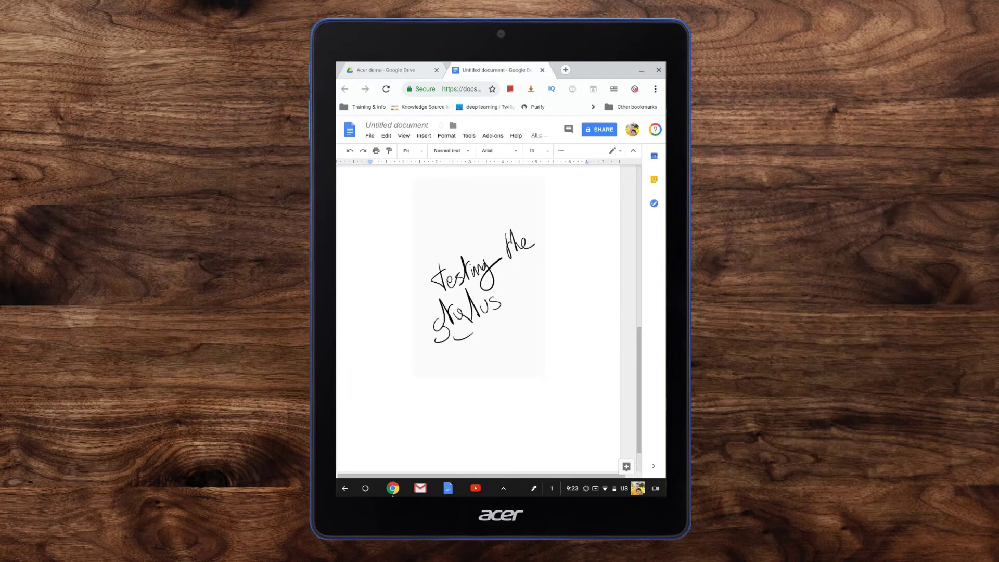
Look through both pages of the document, selecting the rabbit drawing and the handwritten note image to compare how each is embedded.
{"action": "scroll", "coordinate": [478, 319], "scroll_direction": "up", "scroll_amount": 2}
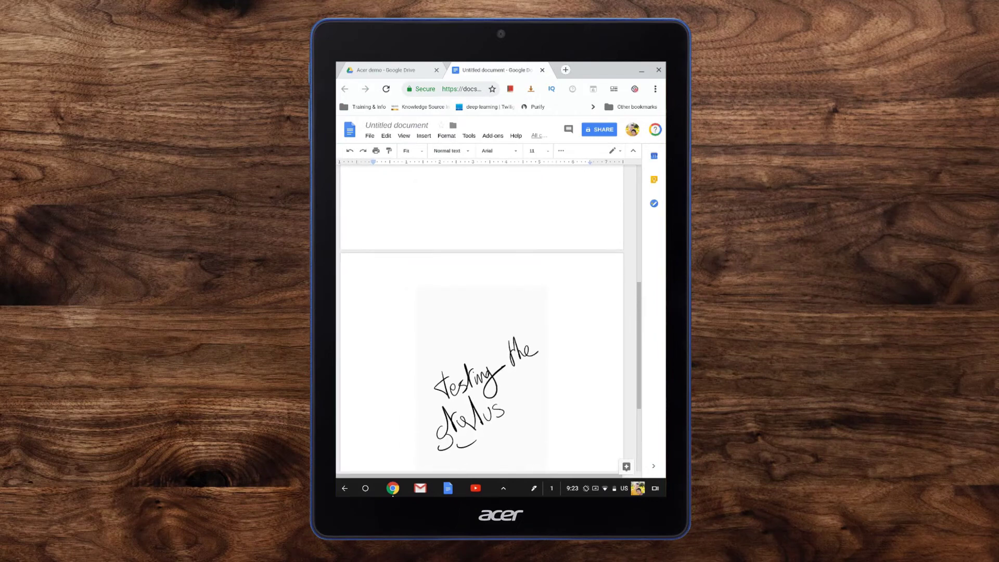
{"action": "scroll", "coordinate": [478, 318], "scroll_direction": "down", "scroll_amount": 1}
{"action": "scroll", "coordinate": [479, 319], "scroll_direction": "down", "scroll_amount": 1}
{"action": "scroll", "coordinate": [478, 318], "scroll_direction": "up", "scroll_amount": 1}
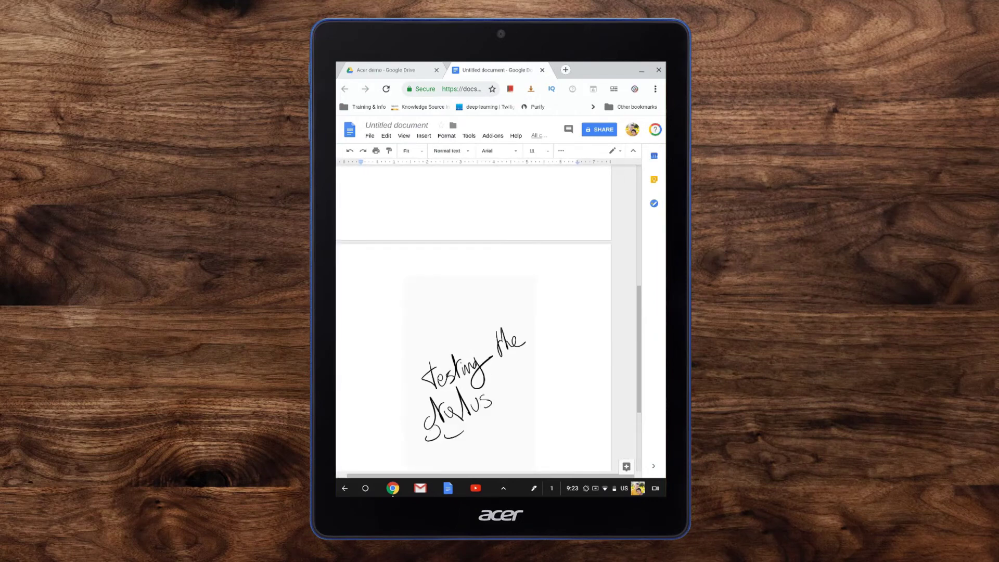
{"action": "scroll", "coordinate": [479, 318], "scroll_direction": "down", "scroll_amount": 2}
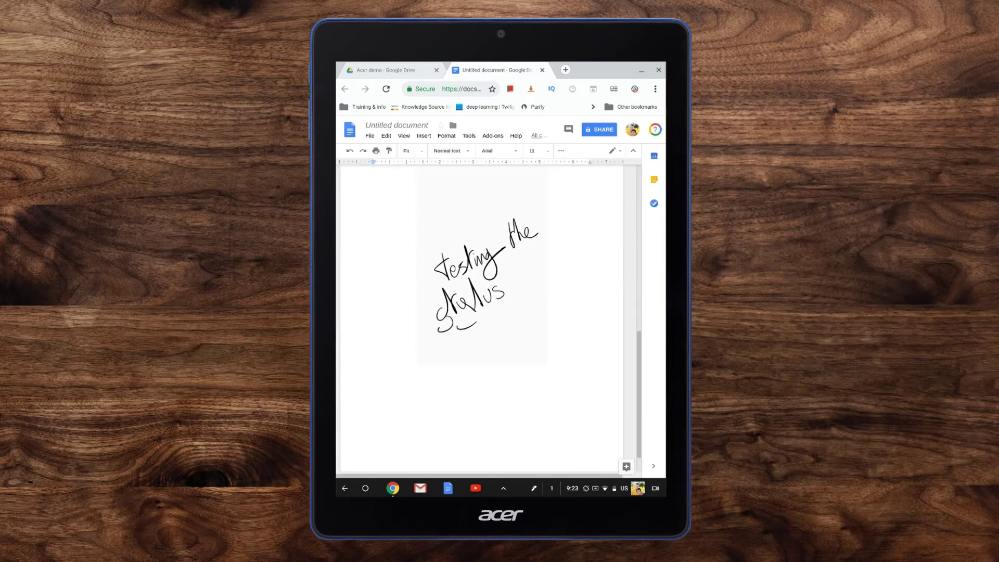
{"action": "scroll", "coordinate": [478, 318], "scroll_direction": "up", "scroll_amount": 3}
{"action": "scroll", "coordinate": [479, 317], "scroll_direction": "up", "scroll_amount": 10}
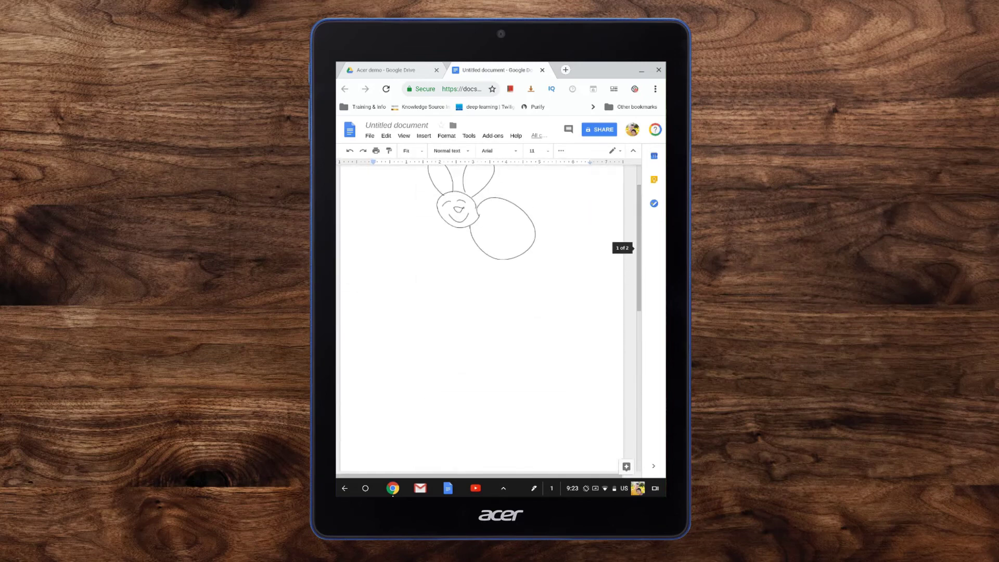
{"action": "left_click", "coordinate": [481, 254]}
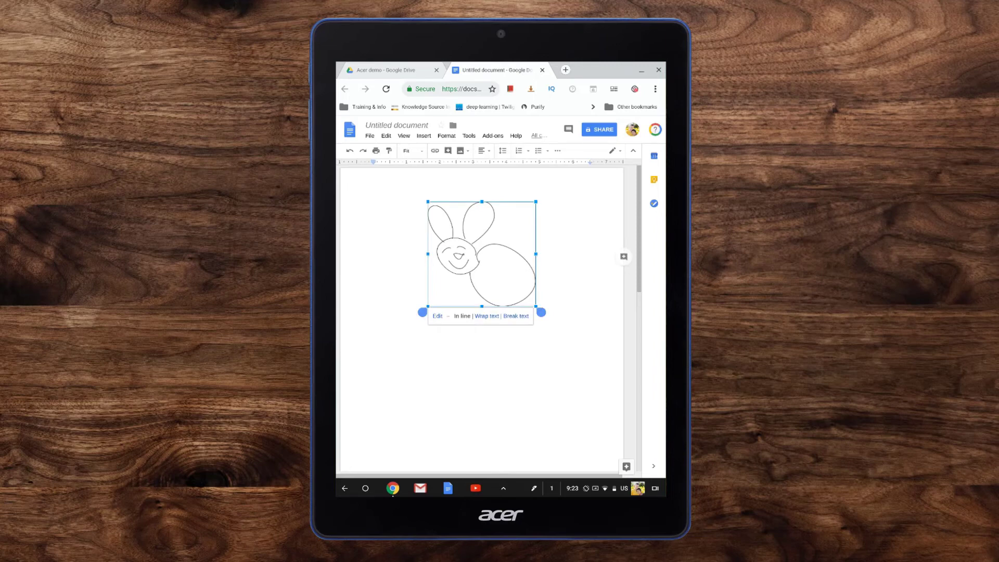
{"action": "scroll", "coordinate": [478, 317], "scroll_direction": "down", "scroll_amount": 10}
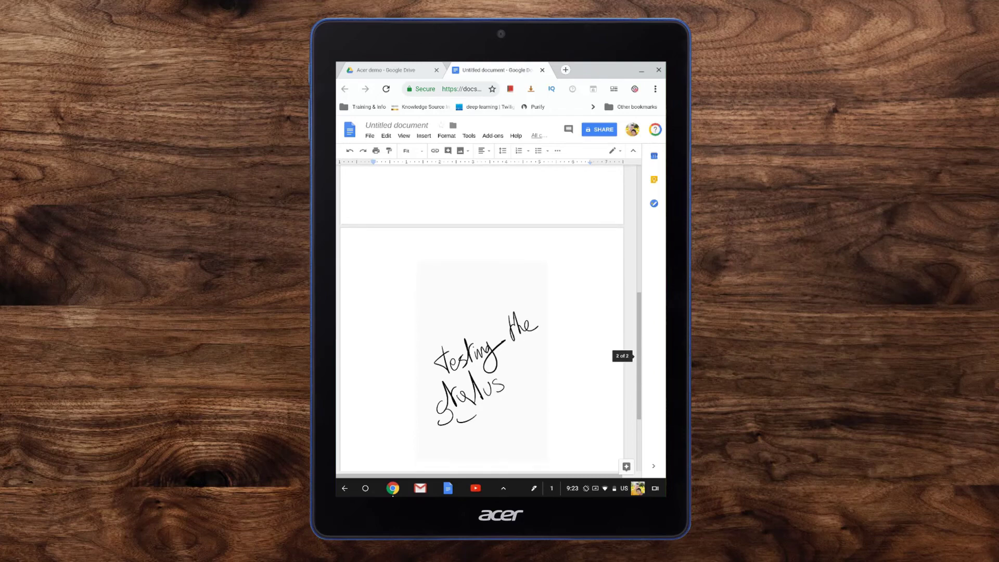
{"action": "left_click", "coordinate": [482, 360]}
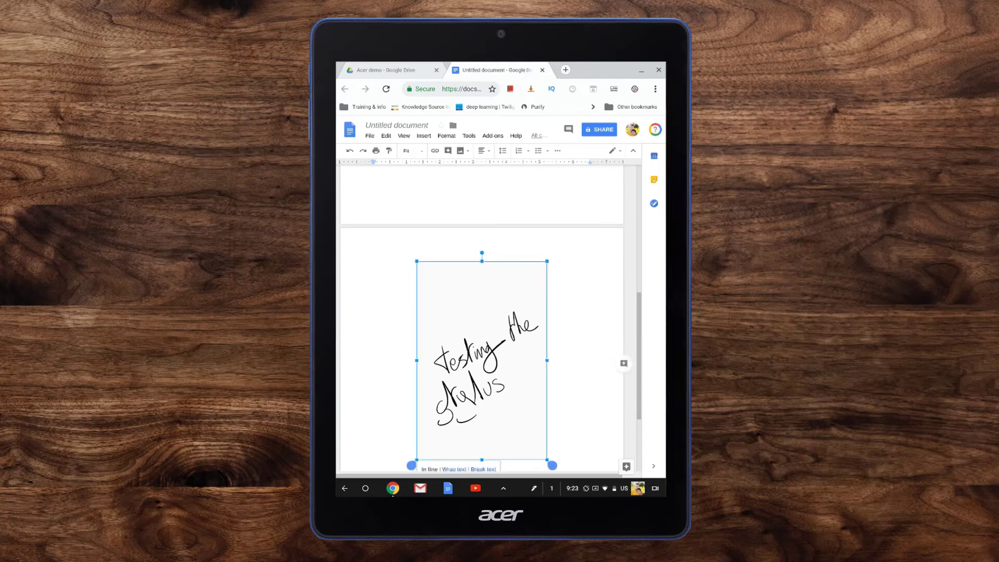